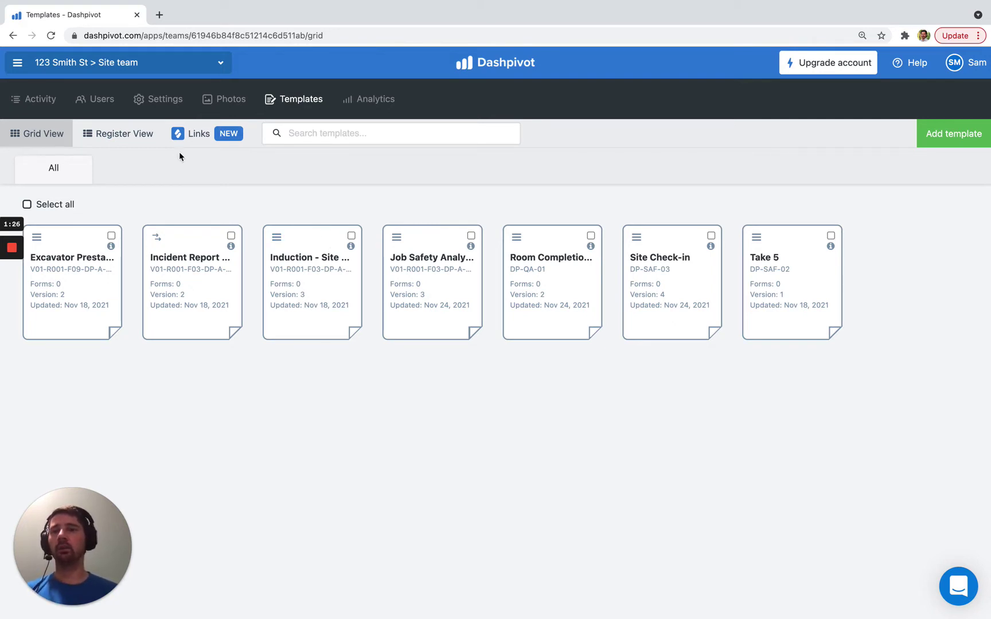
# Step: Generate a single-submission Sitemate Link named Induction that includes only the Induction - Site Orientation template
pyautogui.click(196, 137)
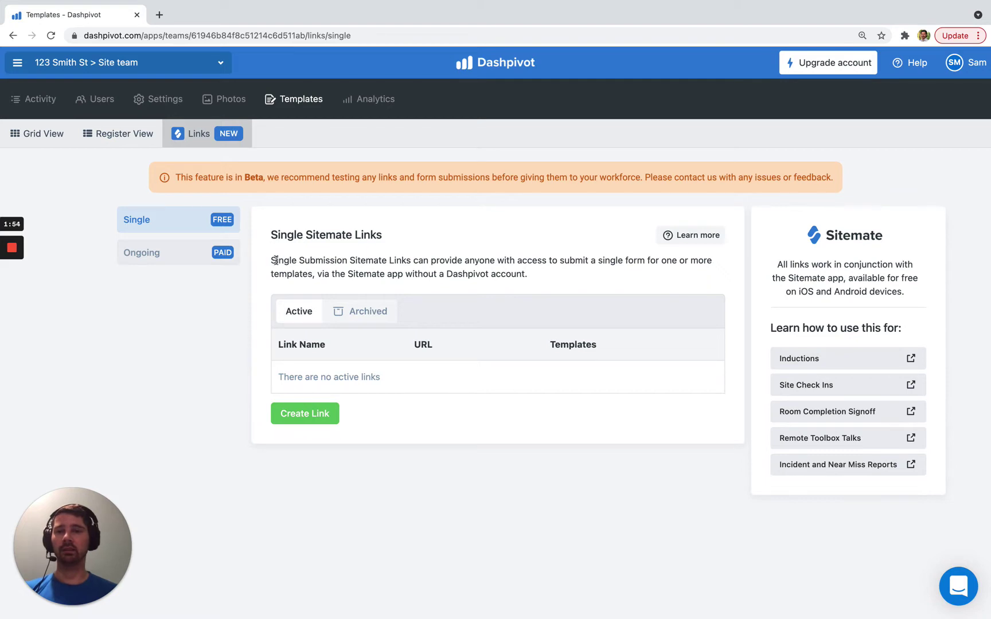
pyautogui.click(303, 423)
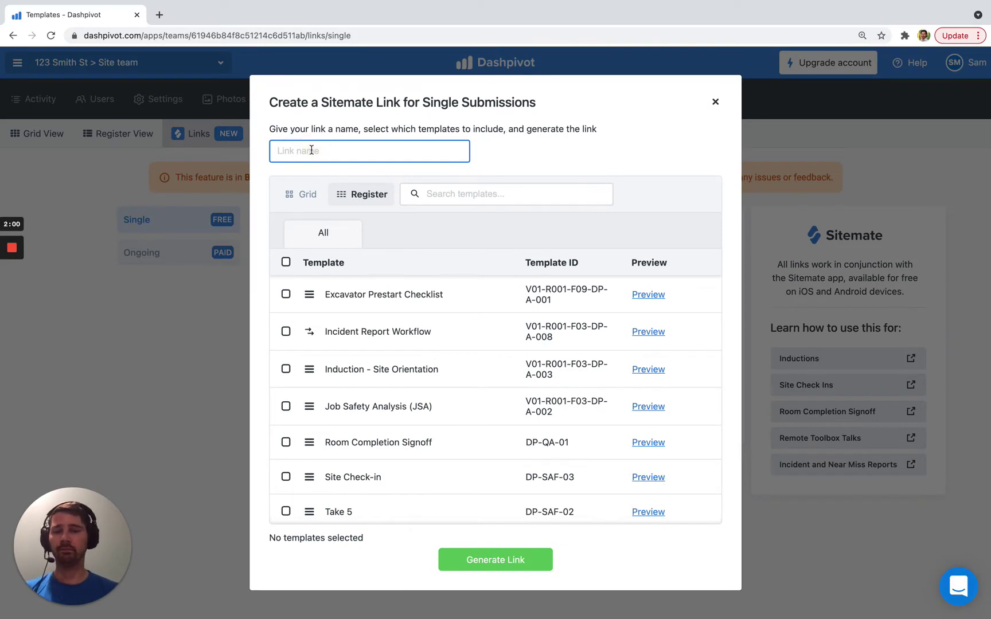
pyautogui.write('Induction')
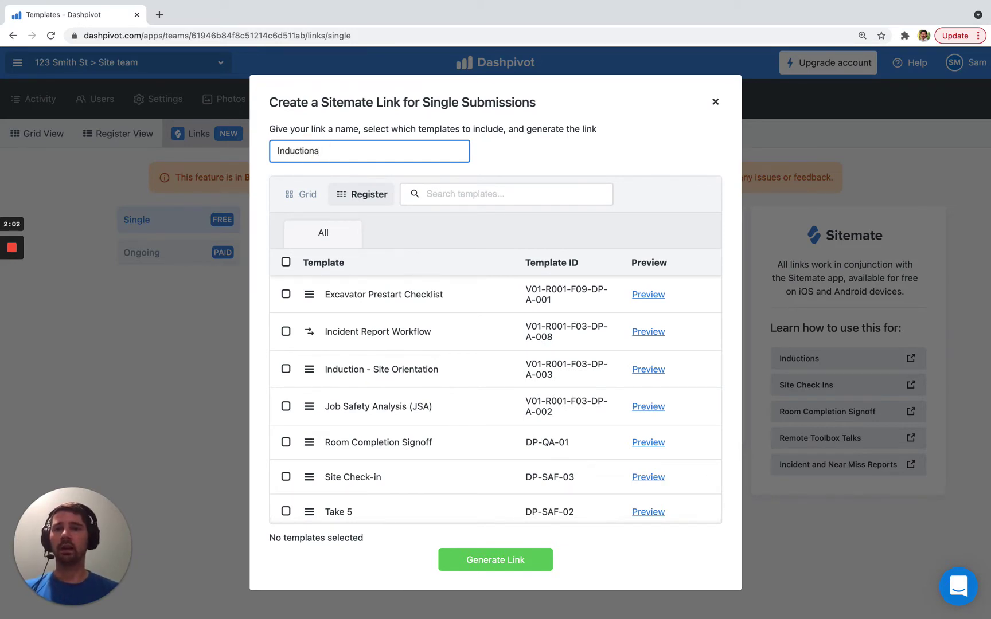
pyautogui.click(335, 173)
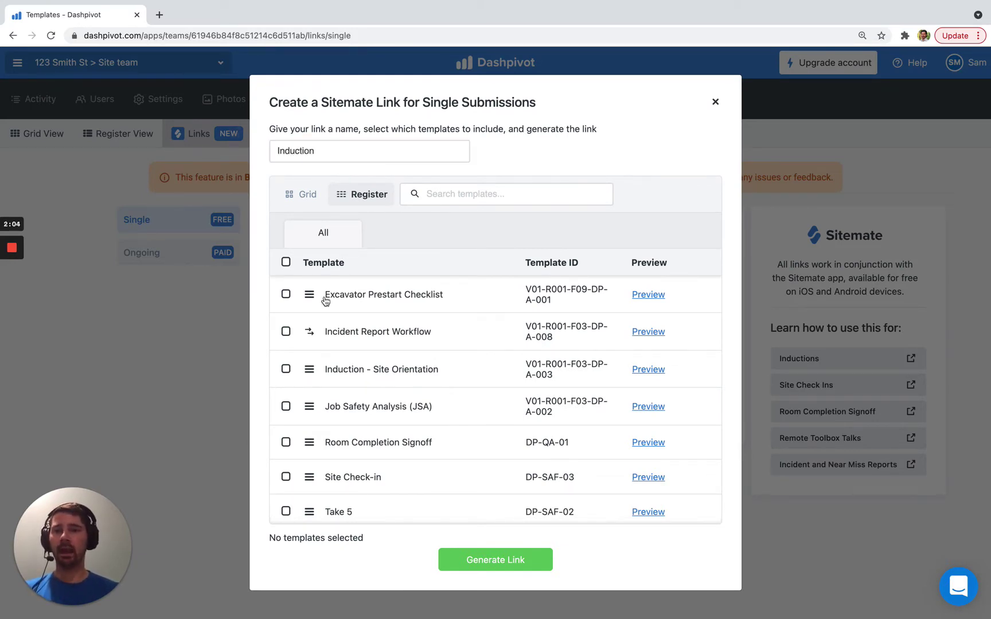
pyautogui.click(285, 369)
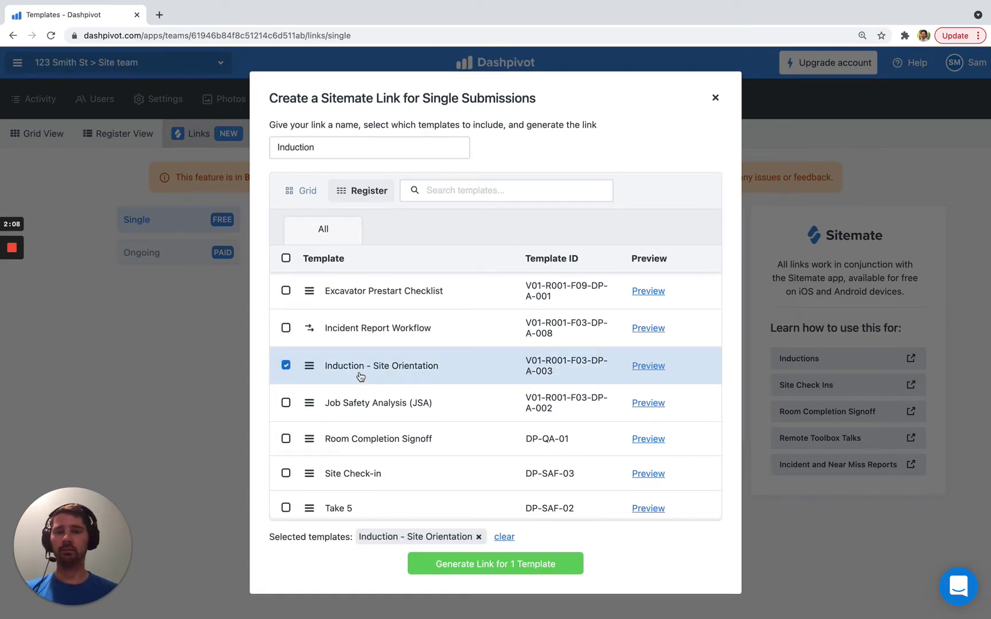
pyautogui.click(467, 567)
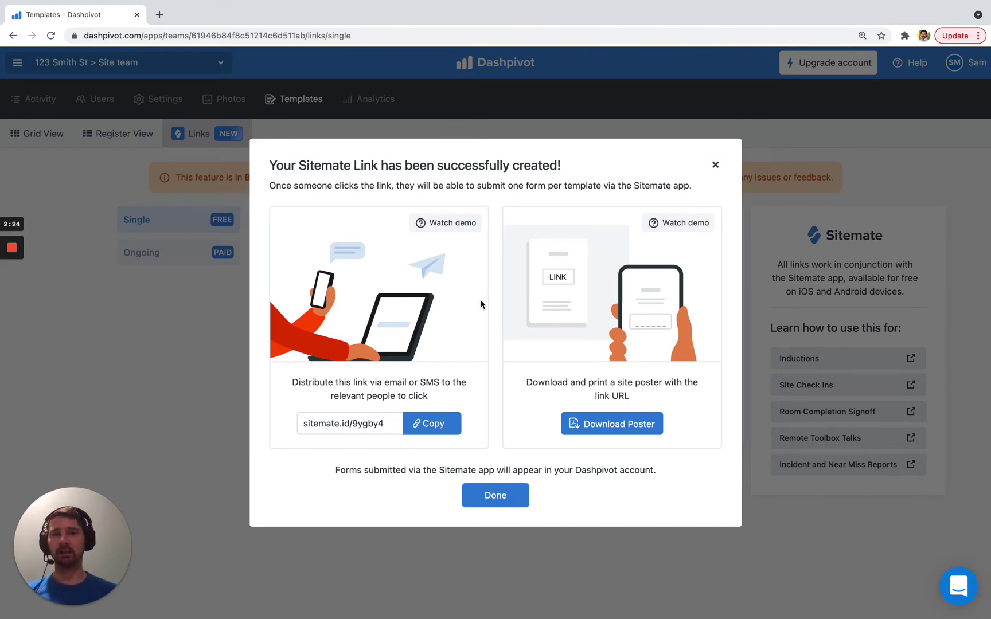
# Step: Copy the new link's URL and download its printable site poster
pyautogui.click(427, 431)
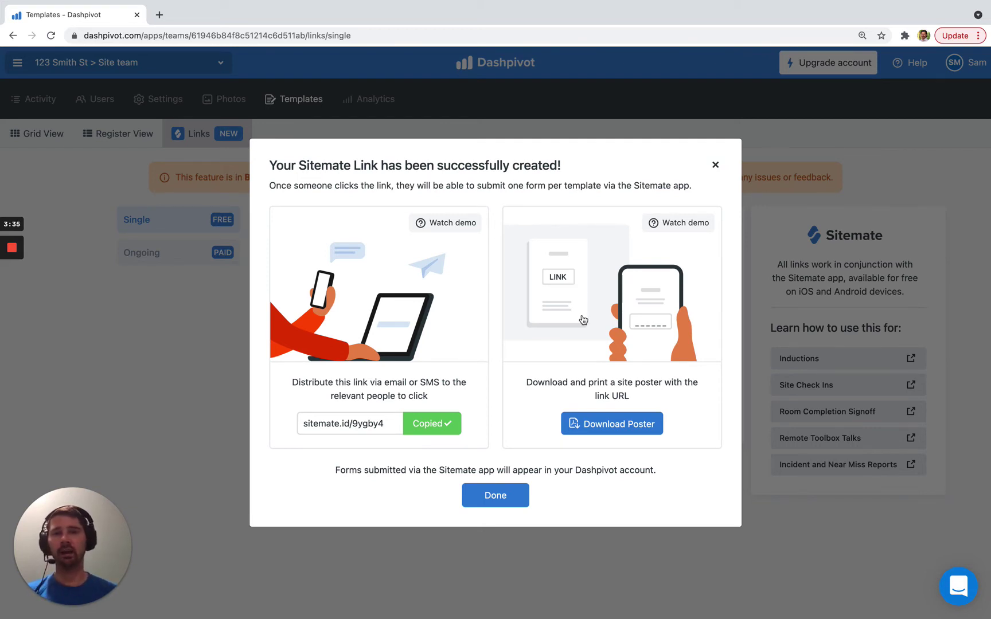
pyautogui.click(591, 423)
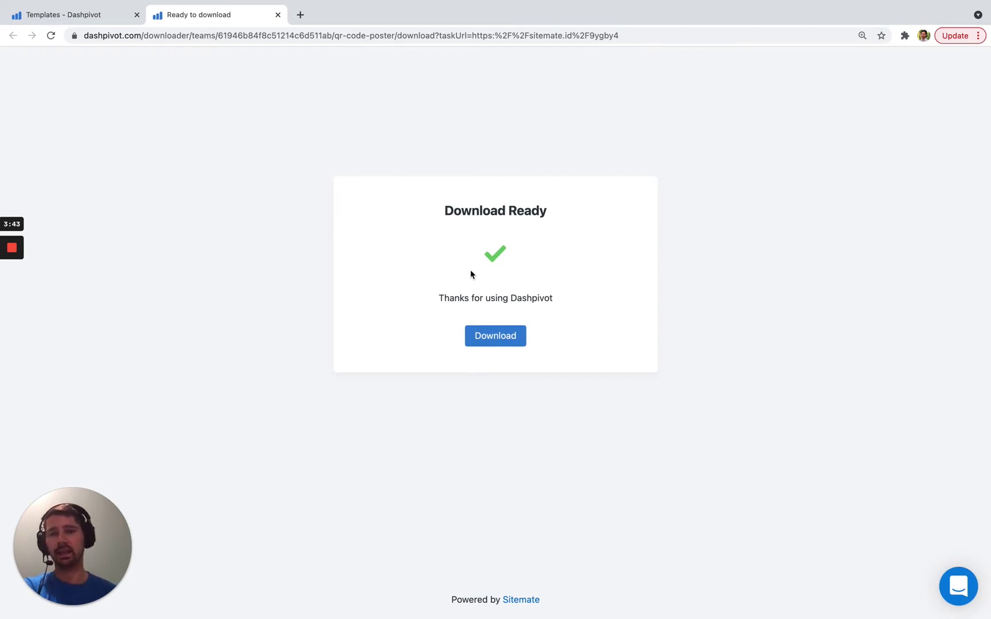
pyautogui.click(484, 343)
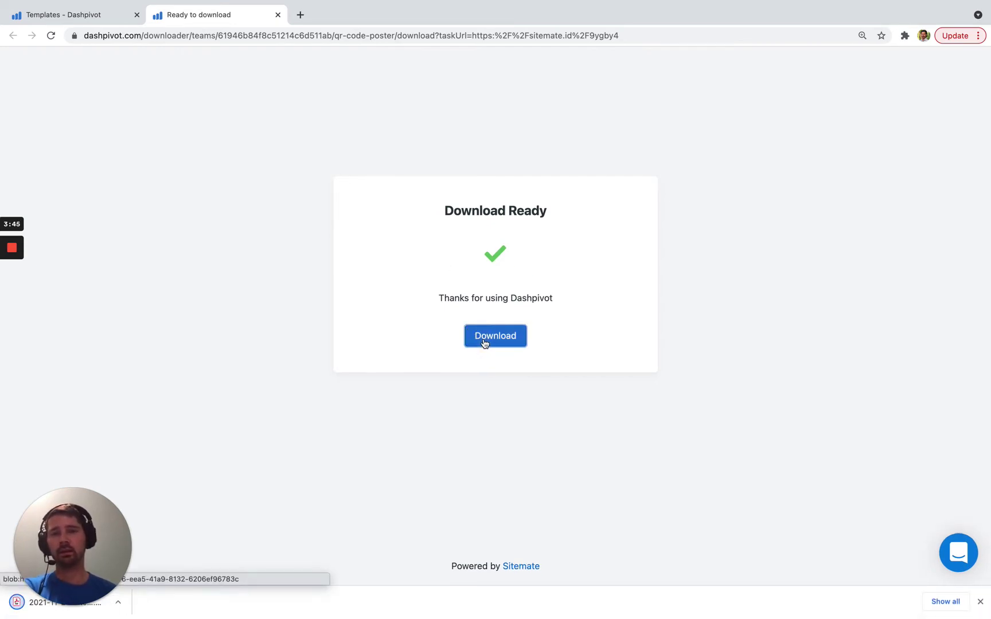
# Step: Open the downloaded Induction poster PDF and look through its QR code, link, instructions and footer details
pyautogui.click(86, 602)
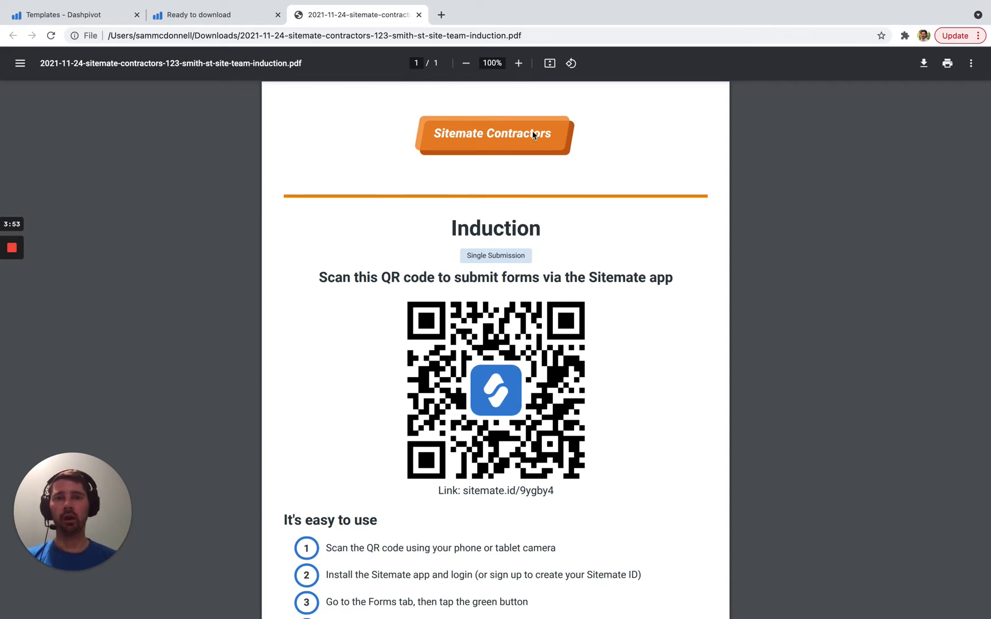
pyautogui.scroll(-2, 472, 206)
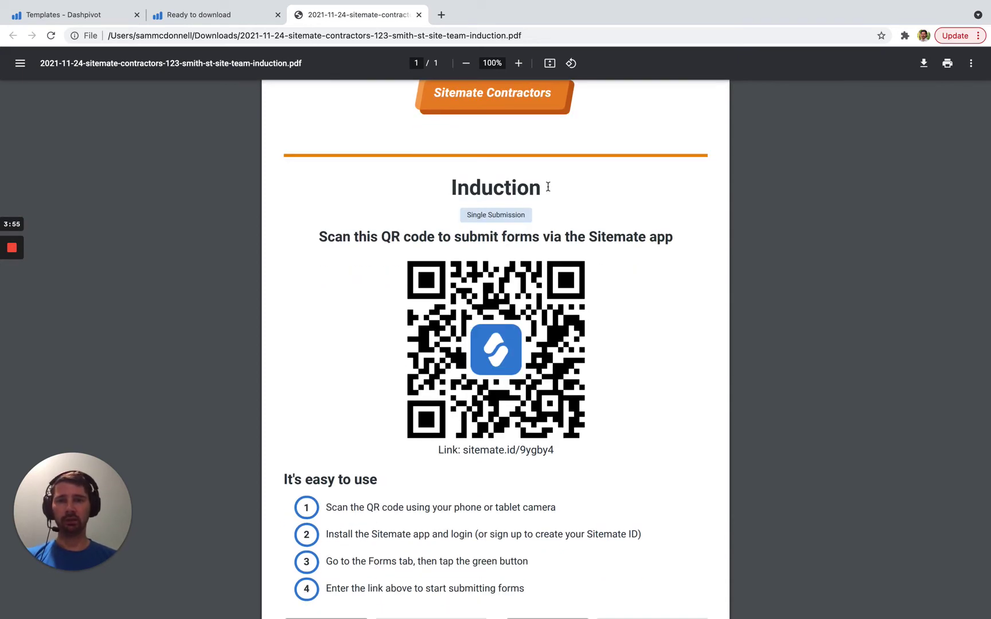
pyautogui.scroll(-2, 508, 190)
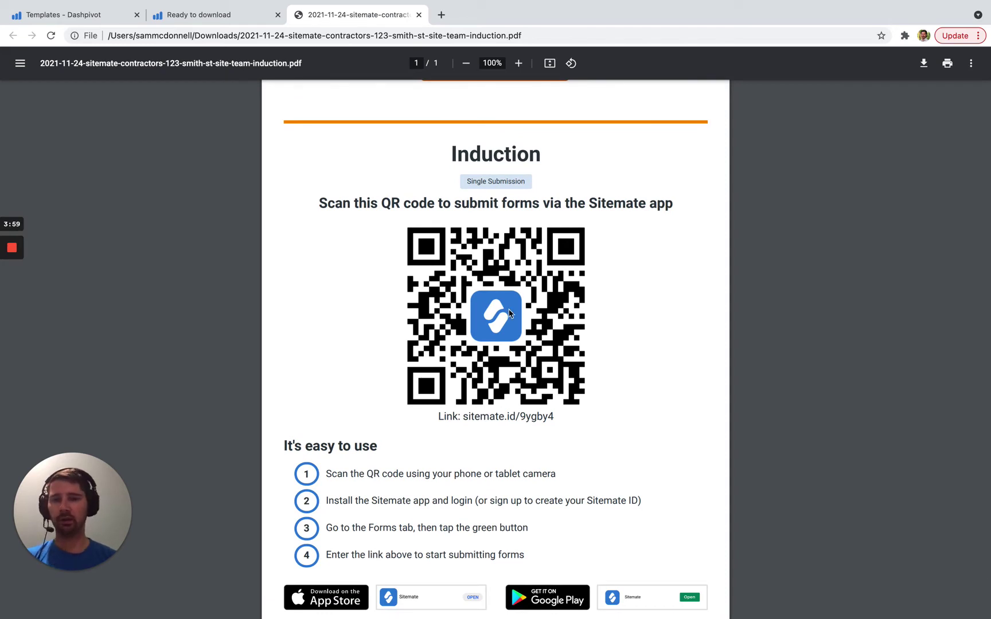
pyautogui.scroll(-3, 463, 374)
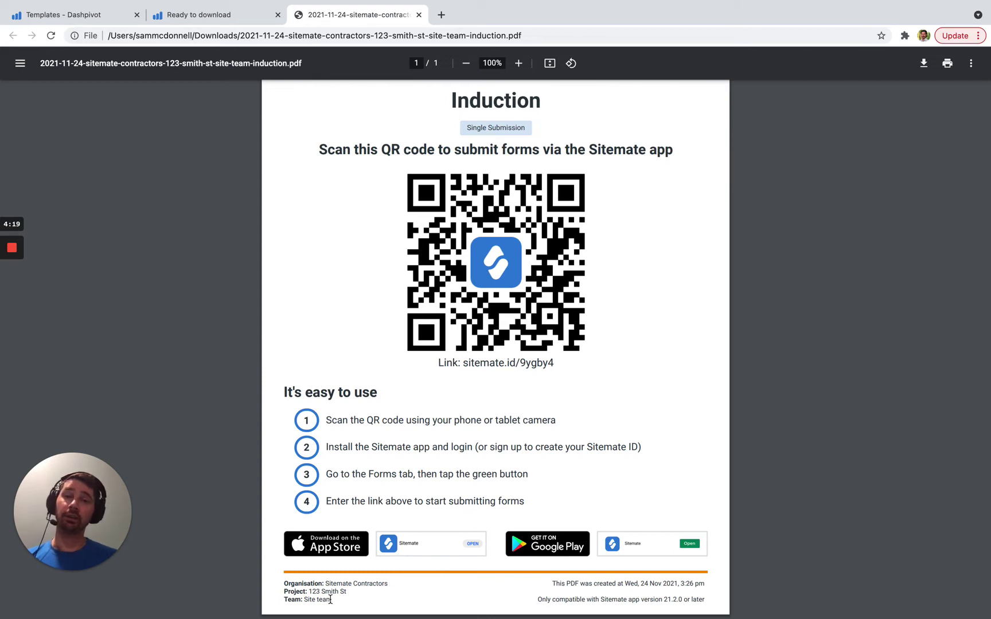
pyautogui.scroll(3, 327, 430)
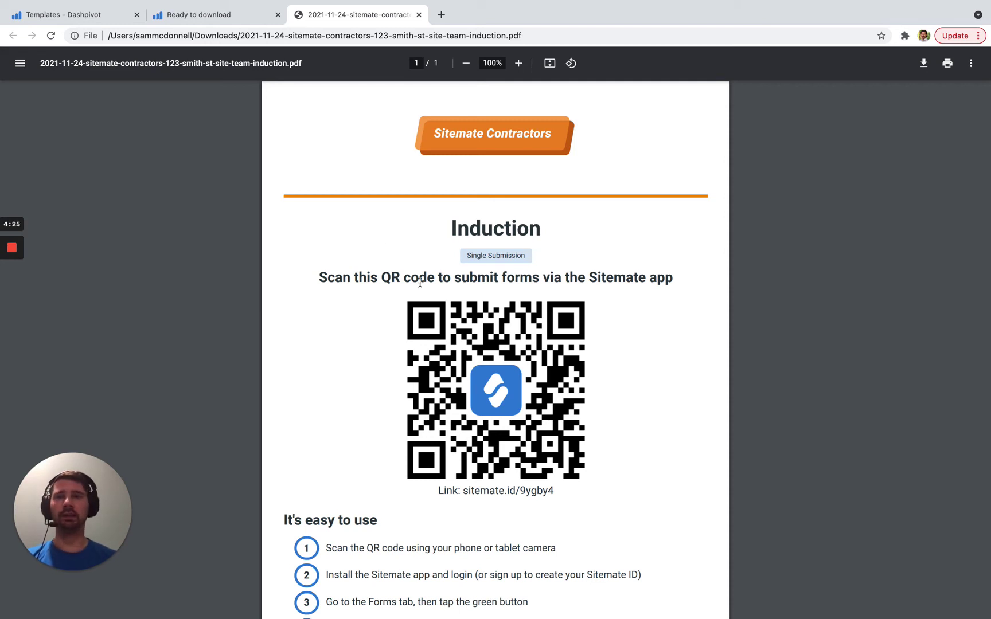
# Step: Return to the Dashpivot templates page, finish the link creation and go to the Induction link's URL among the active links
pyautogui.click(85, 17)
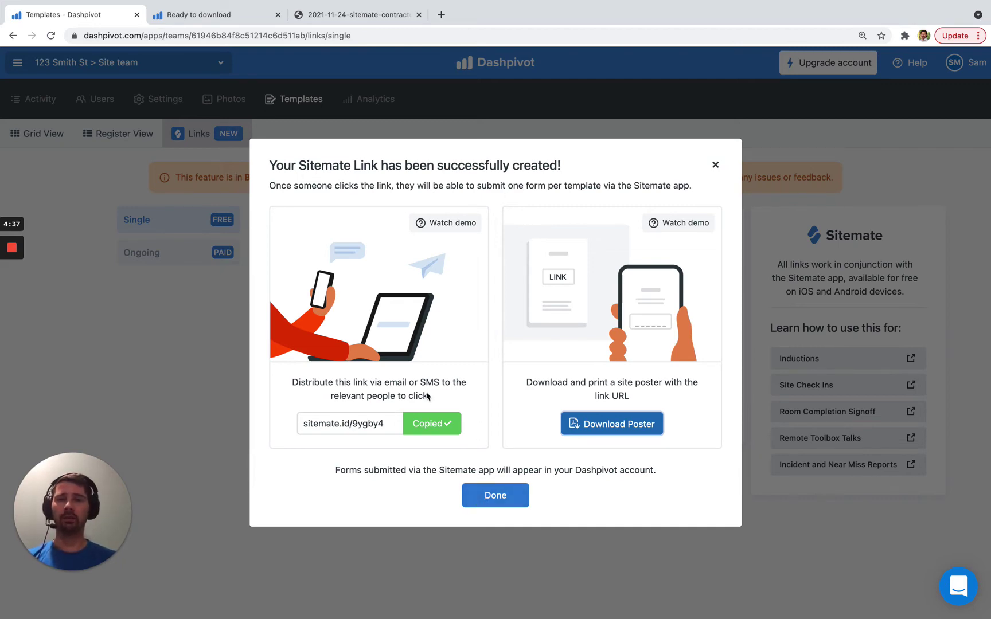
pyautogui.click(490, 498)
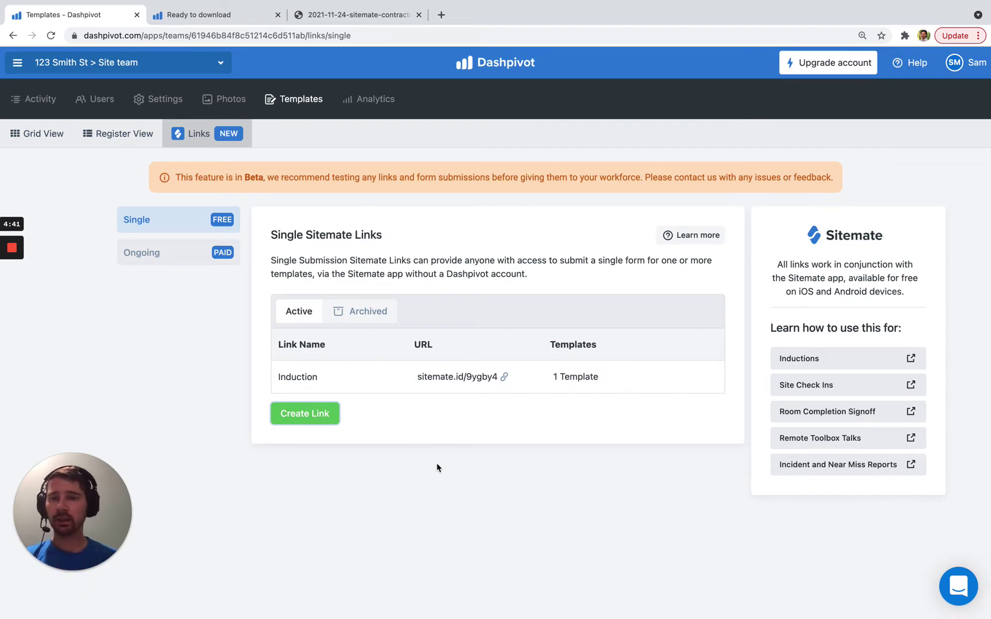
pyautogui.moveTo(336, 362)
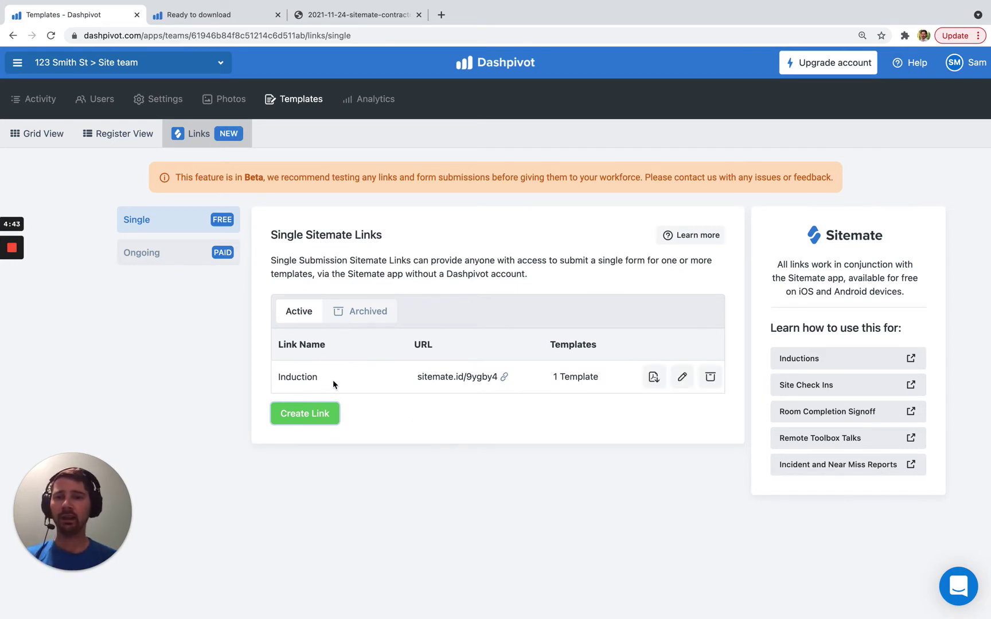
pyautogui.click(492, 376)
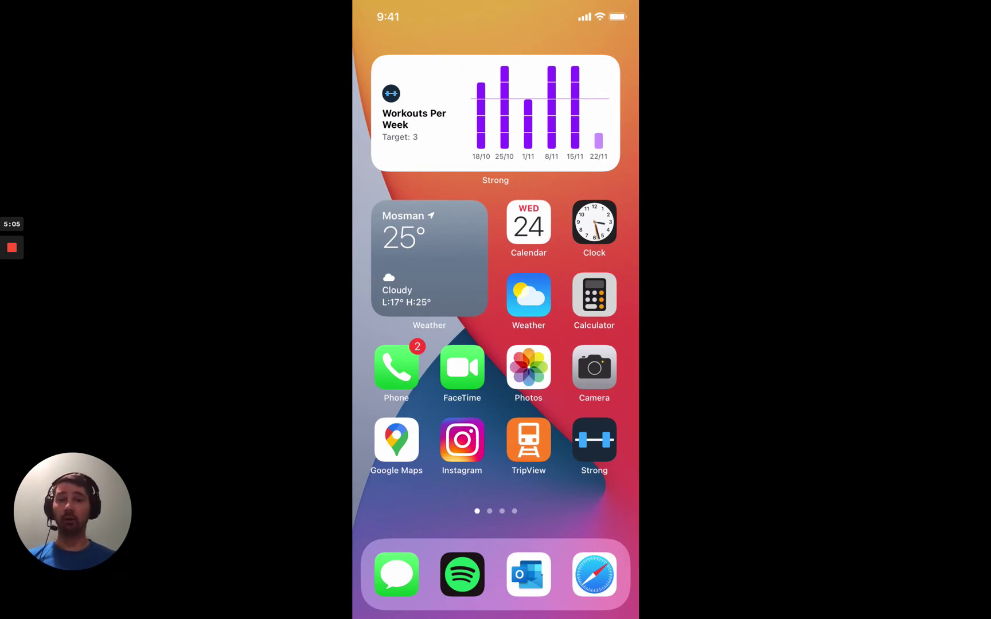
# Step: Switch to the phone's Camera, scan the Induction poster's QR code, and copy the link code from the page it opens
pyautogui.click(585, 376)
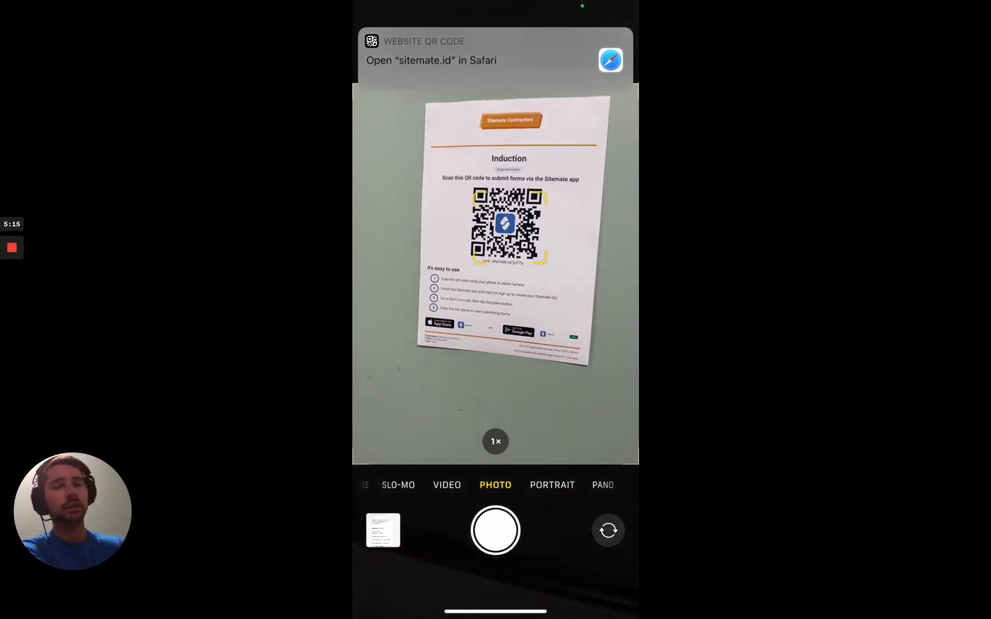
pyautogui.click(468, 69)
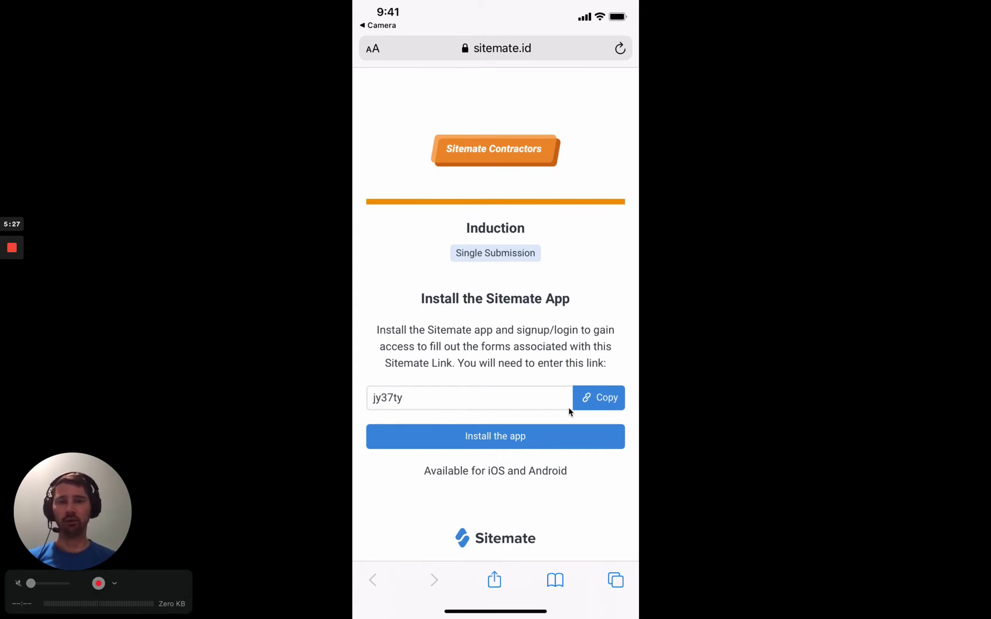
pyautogui.click(613, 397)
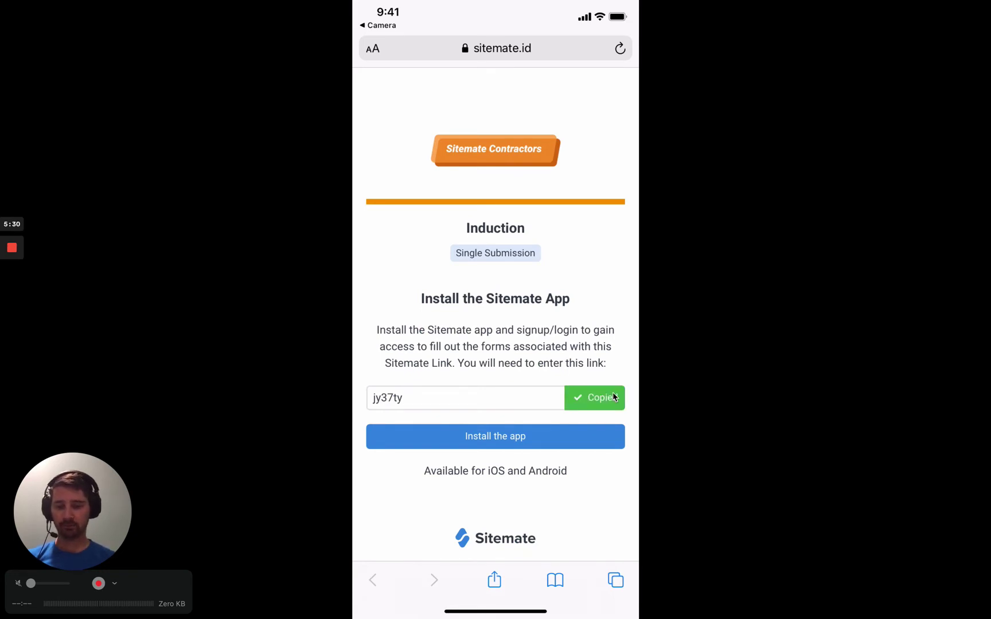
# Step: Go to the Sitemate app's App Store page, open the app and show its forms
pyautogui.click(503, 439)
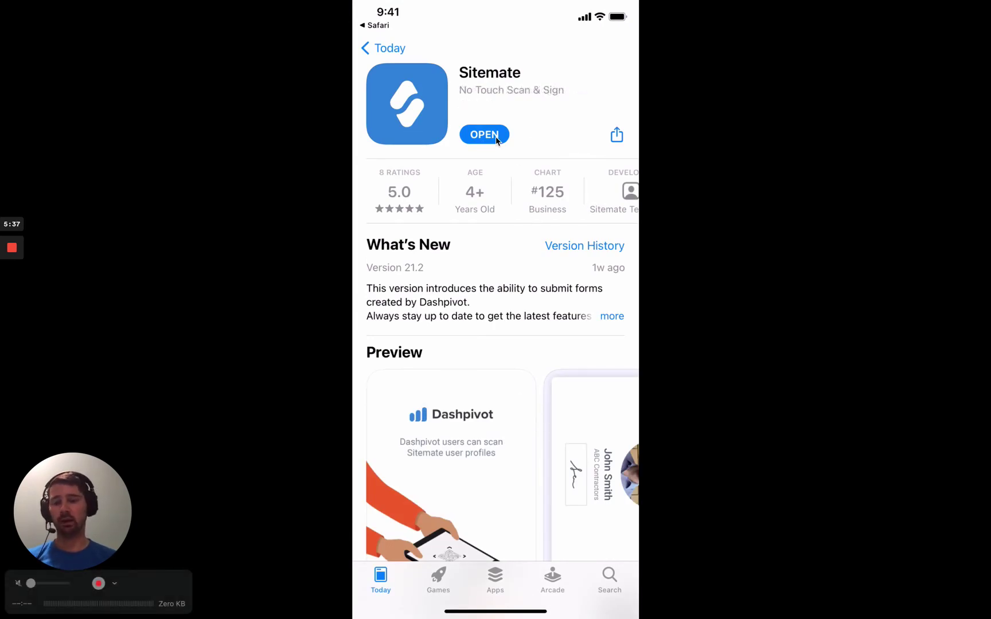
pyautogui.click(496, 138)
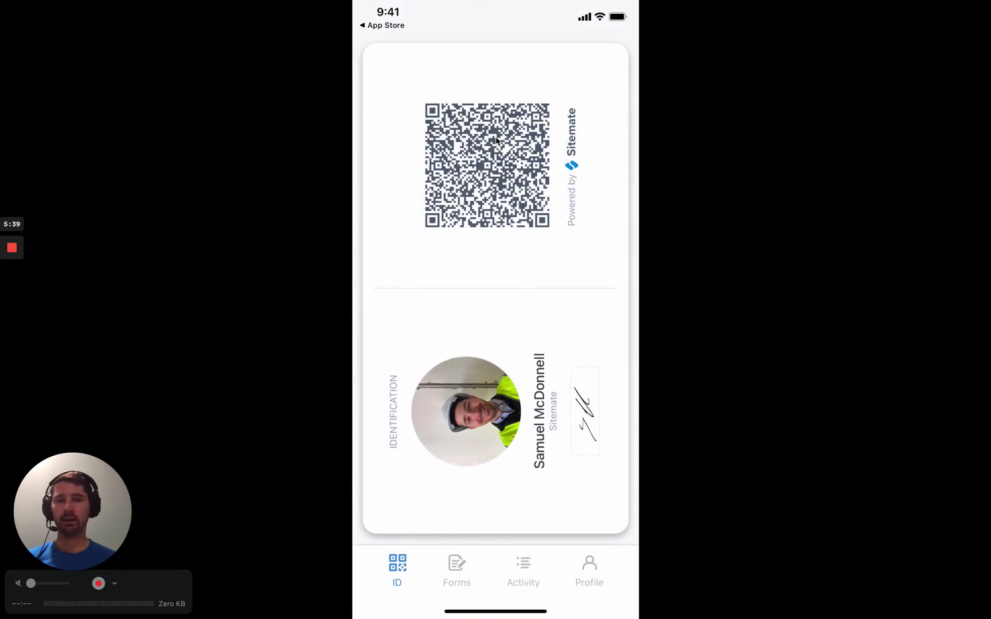
pyautogui.click(467, 572)
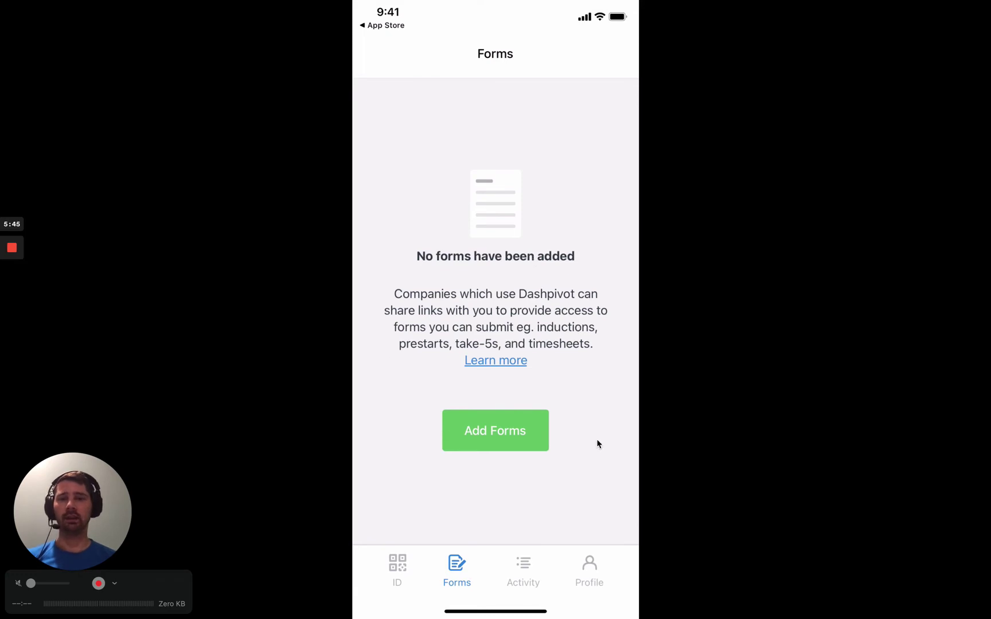
pyautogui.click(518, 435)
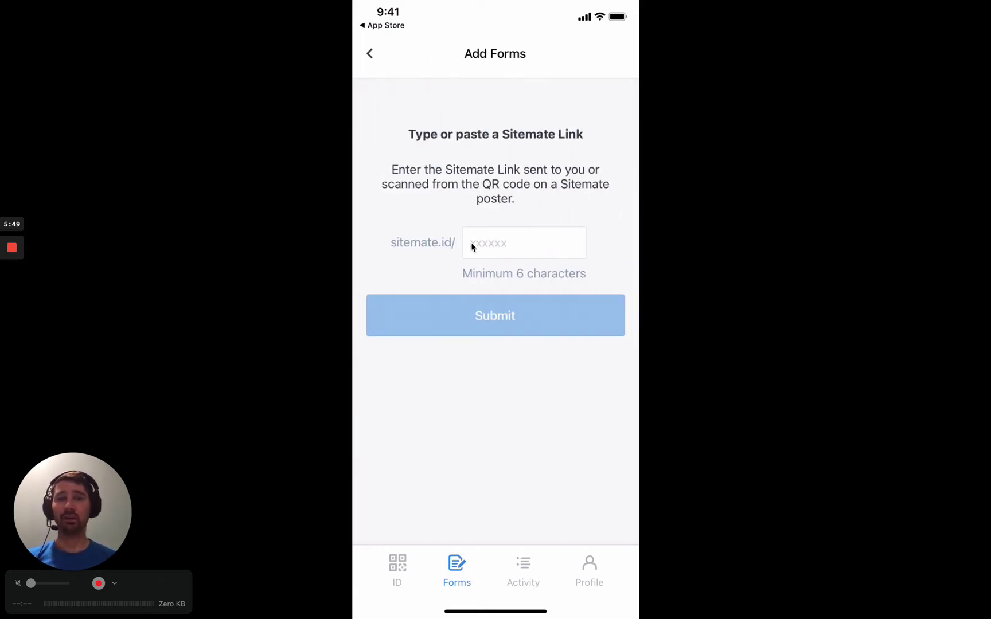
pyautogui.click(546, 246)
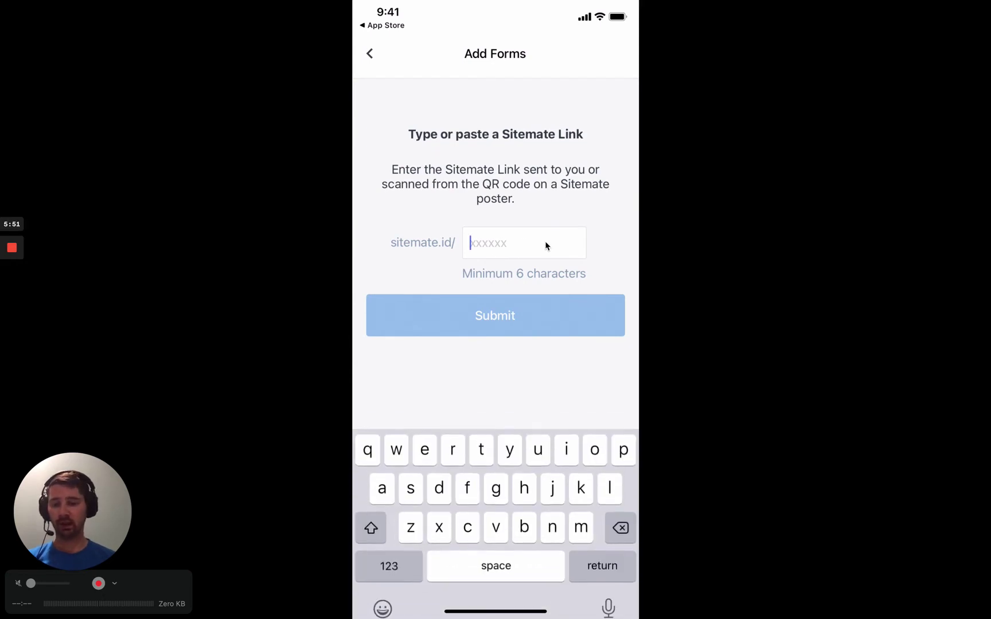
pyautogui.click(545, 246)
pyautogui.hotkey('ctrl', 'v')
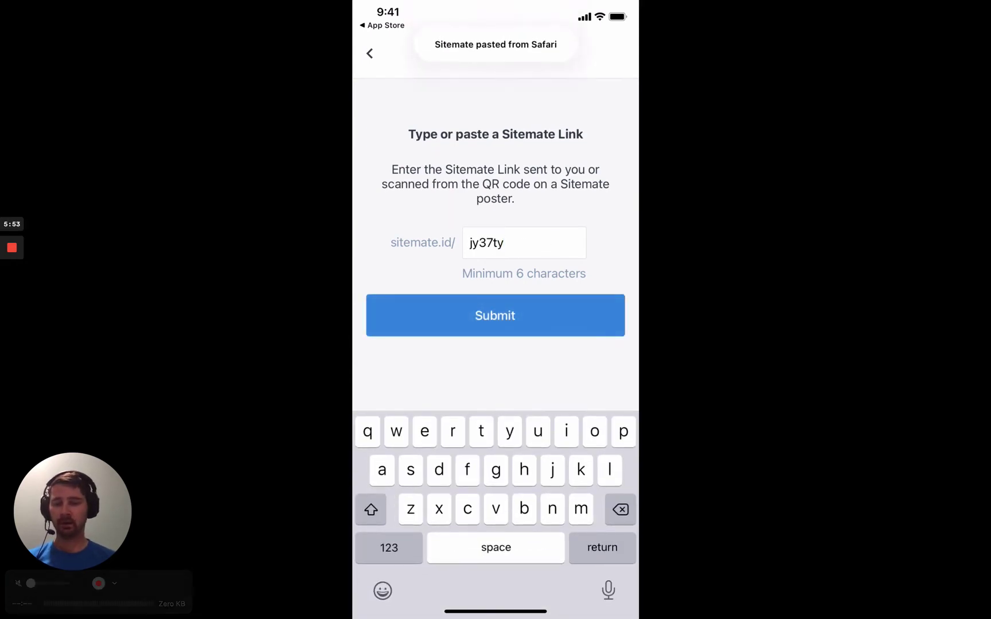
pyautogui.click(494, 315)
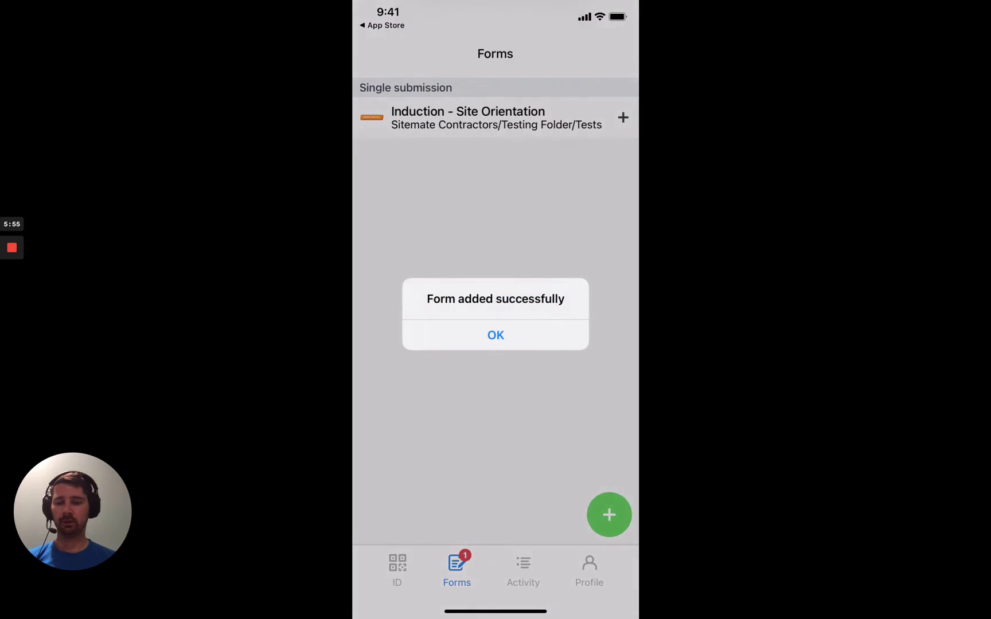
pyautogui.click(504, 339)
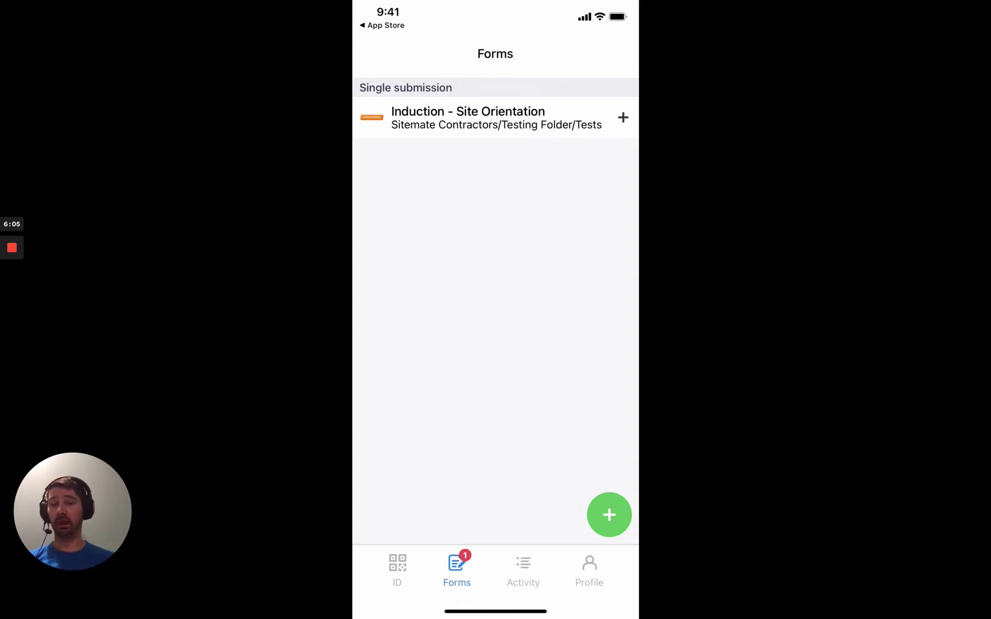
# Step: Start the Induction - Site Orientation form and set the Induction Date to 24 Nov 2021
pyautogui.click(522, 117)
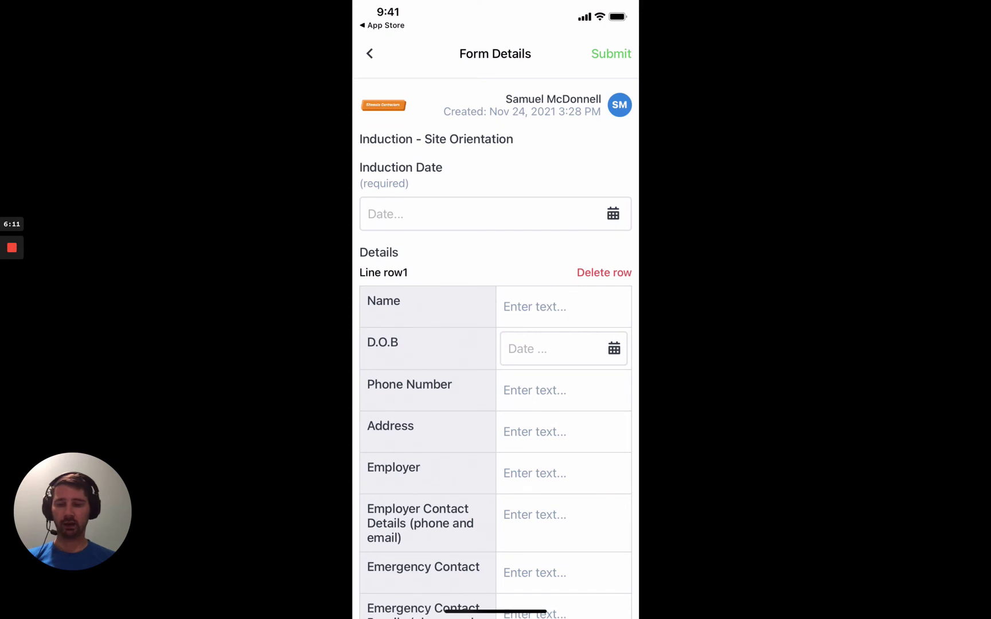
pyautogui.click(495, 213)
pyautogui.click(601, 461)
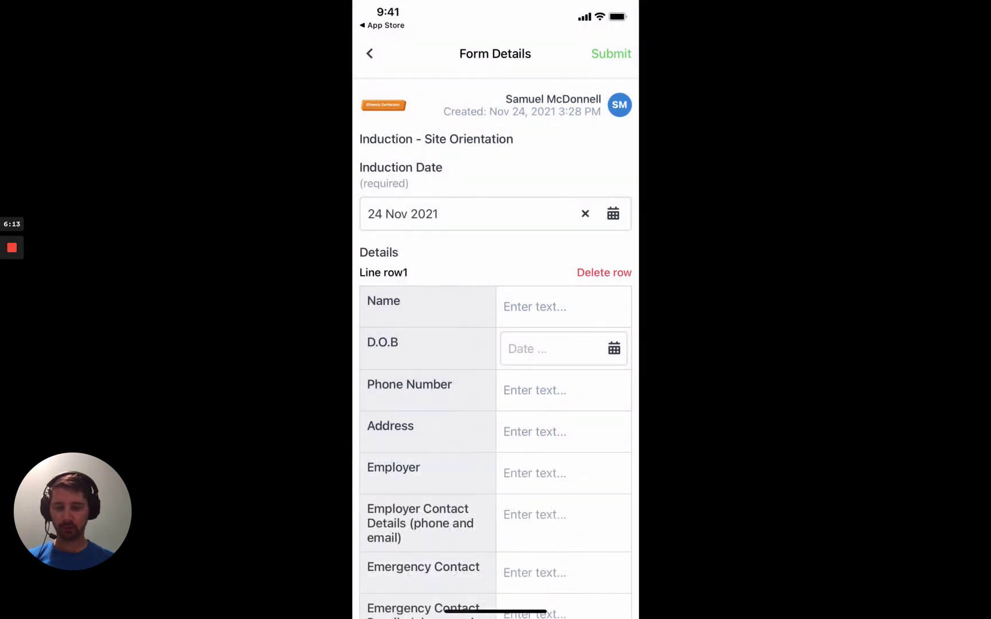
# Step: Sign the Induction Completed By section at the end of the form and submit it
pyautogui.scroll(-3, 496, 344)
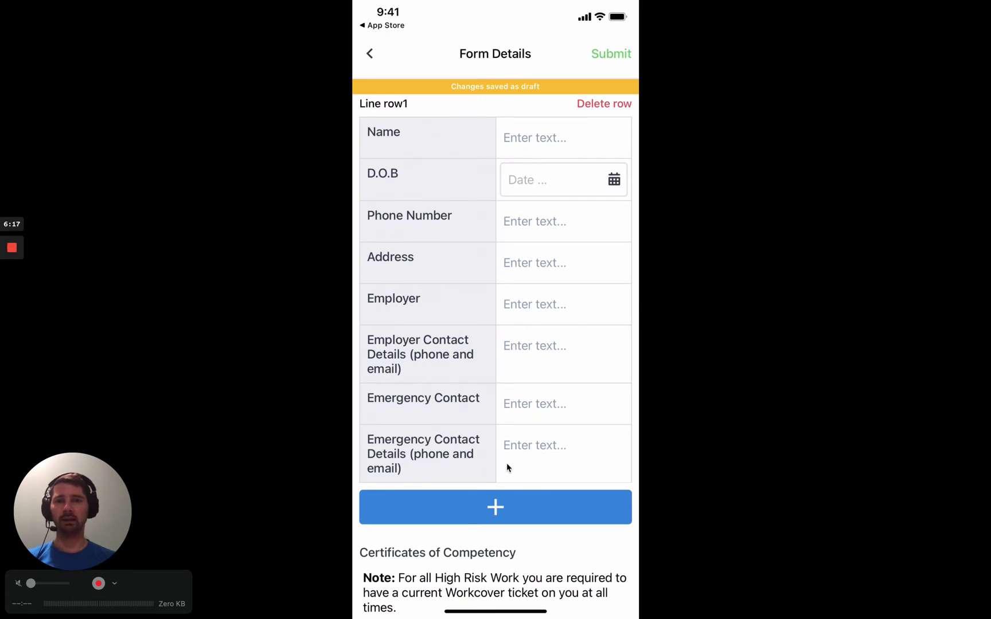
pyautogui.scroll(-10, 507, 473)
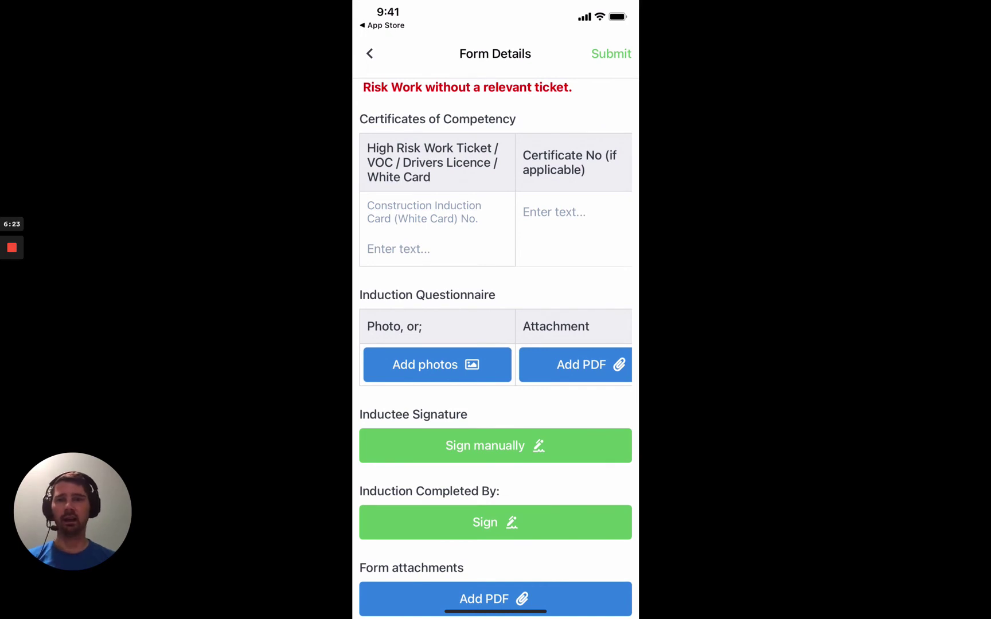
pyautogui.scroll(-3, 495, 344)
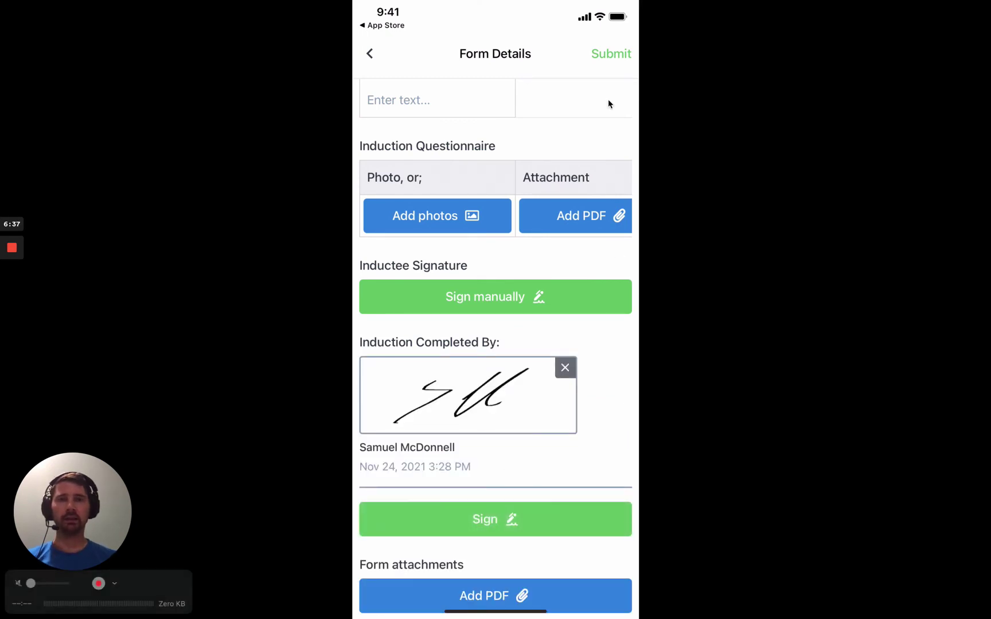
pyautogui.click(623, 55)
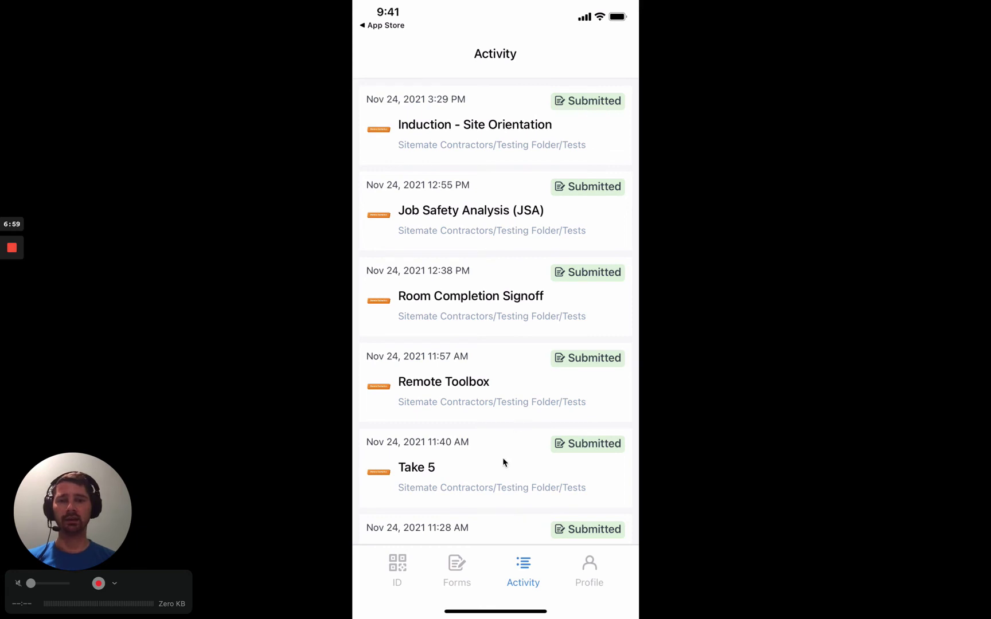
# Step: Check the Sitemate app's forms list, and switch to Dashpivot to view the Induction - Site Orientation template's submitted forms
pyautogui.click(463, 563)
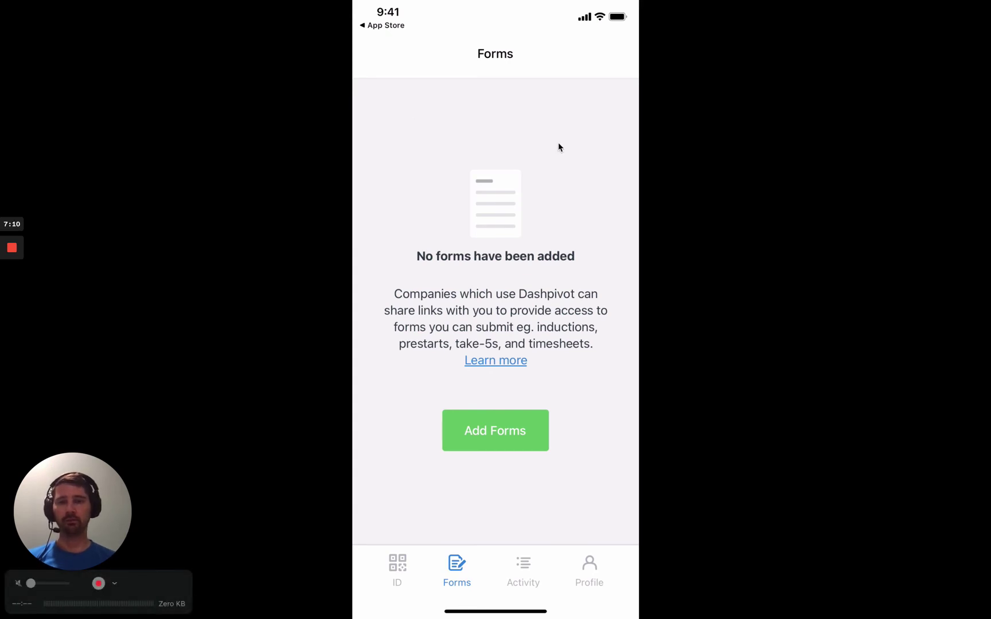
pyautogui.hotkey('ctrl', 'Left')
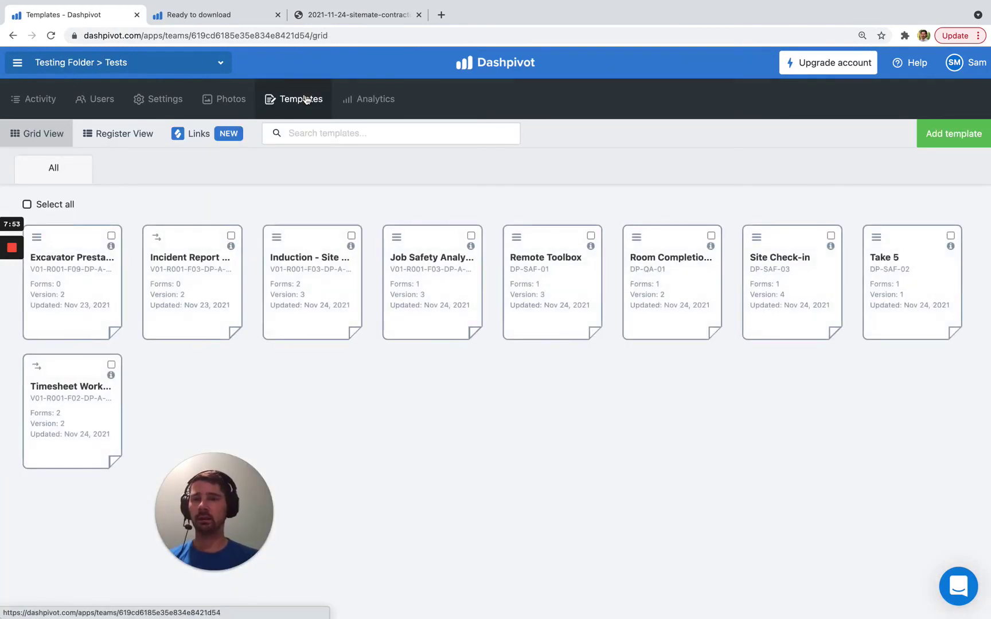
pyautogui.click(313, 284)
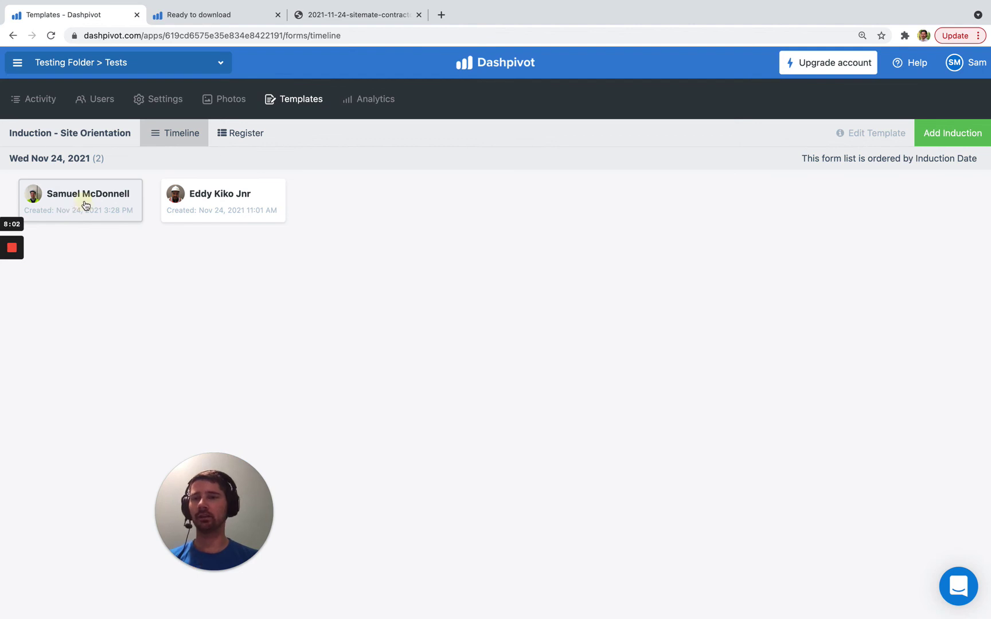
# Step: Review the induction form created on Nov 24, 2021 at 3:28 PM and close it
pyautogui.click(75, 210)
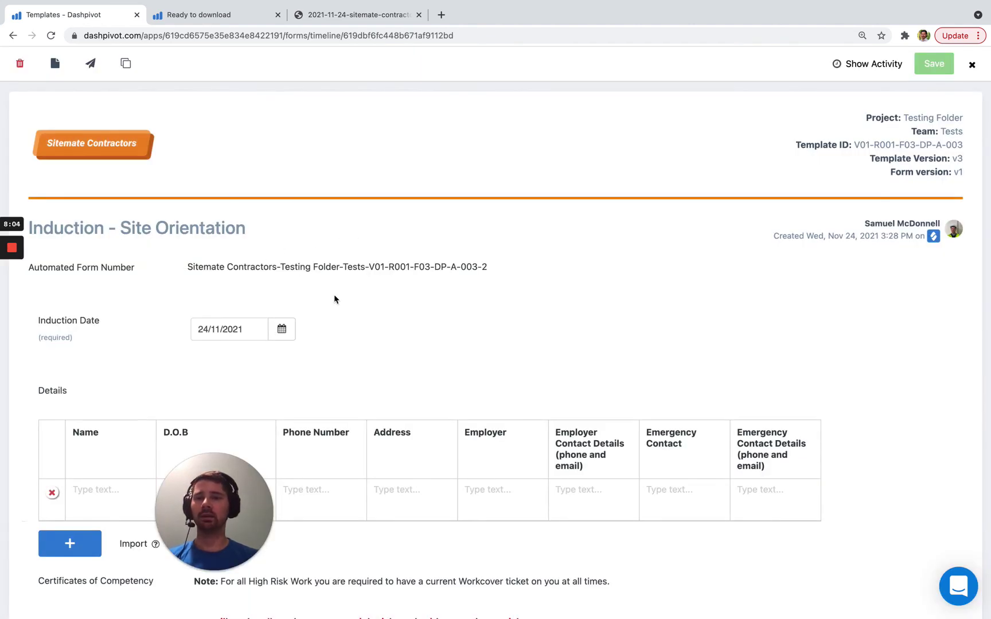
pyautogui.scroll(-5, 335, 298)
pyautogui.scroll(3, 335, 298)
pyautogui.scroll(2, 335, 298)
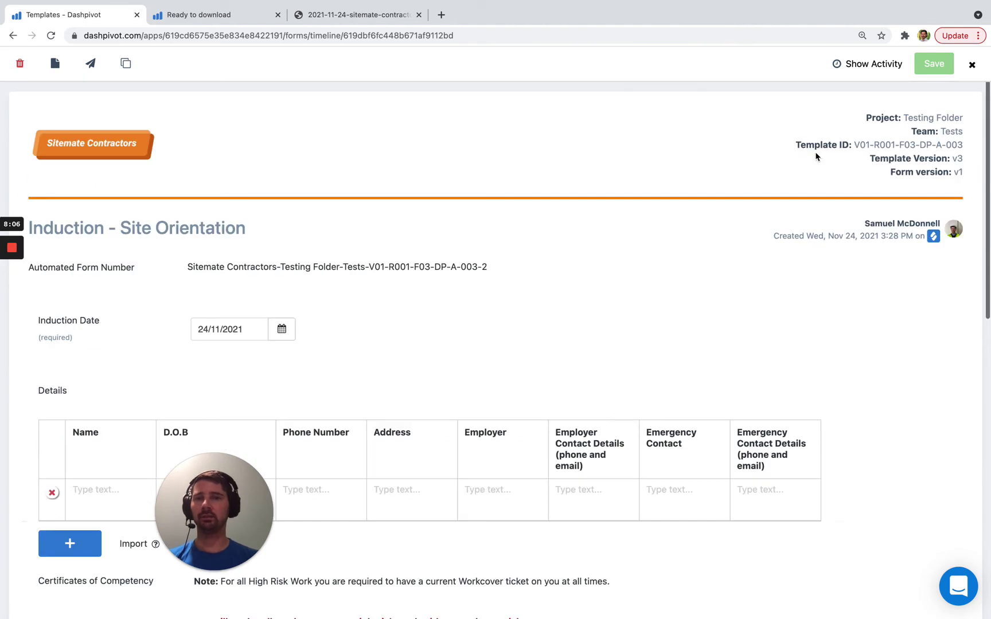
pyautogui.click(972, 64)
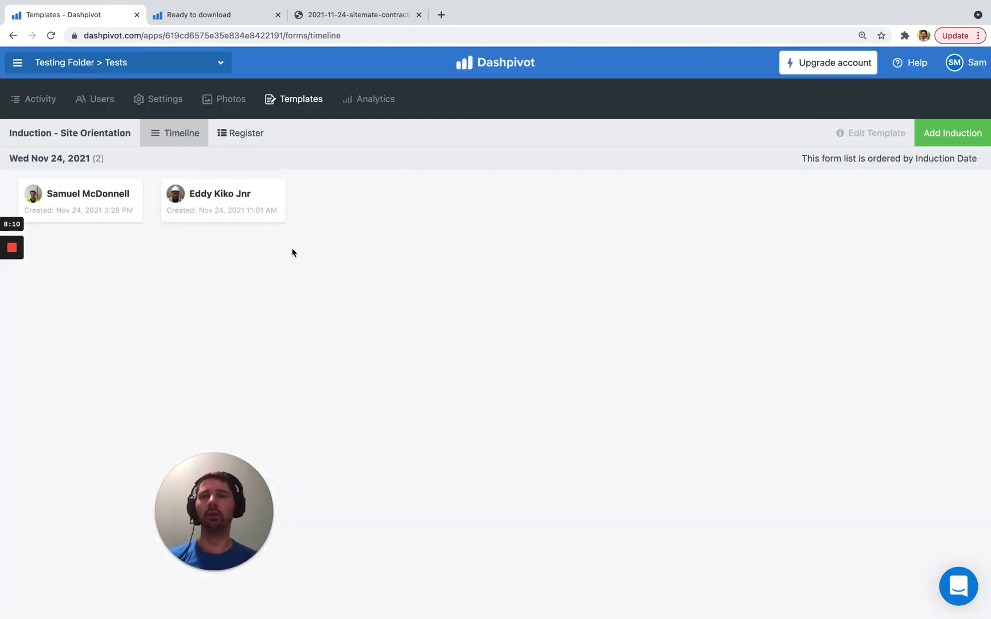
# Step: Show the submitted inductions in register view, look over the available help options and dismiss them
pyautogui.click(239, 135)
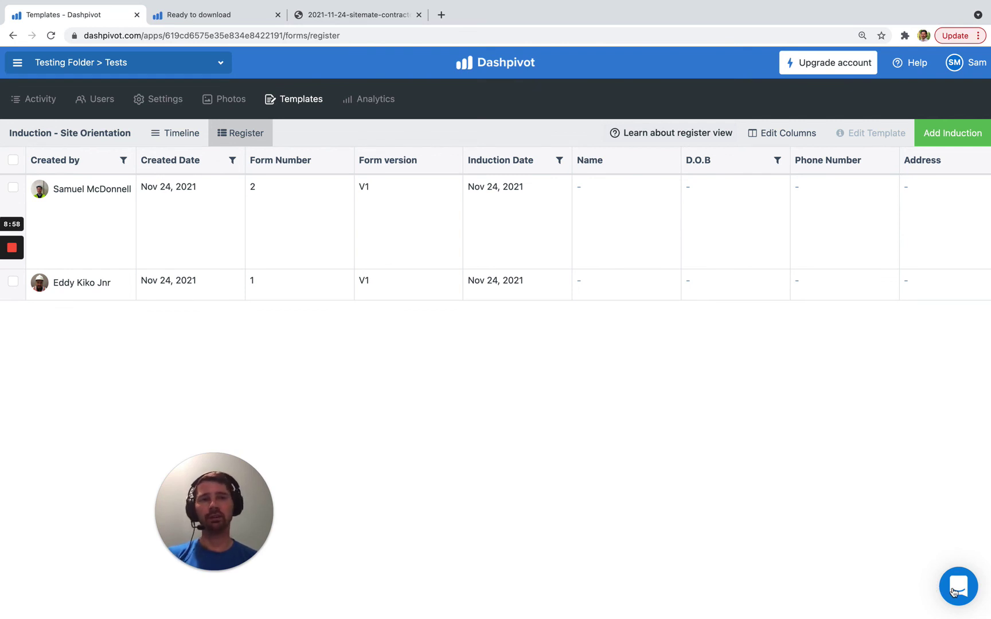
pyautogui.click(908, 62)
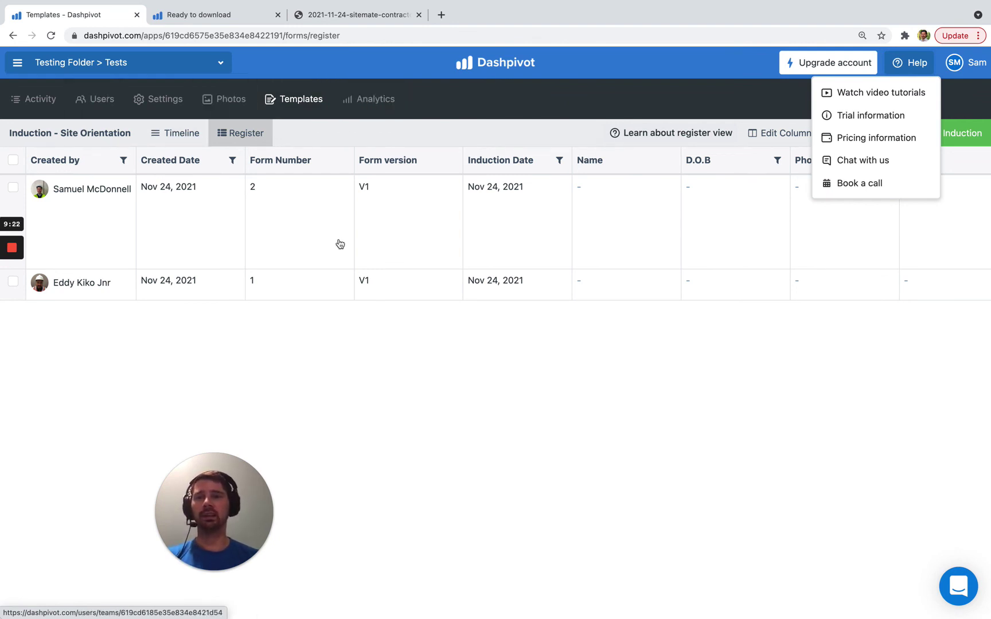
pyautogui.click(547, 412)
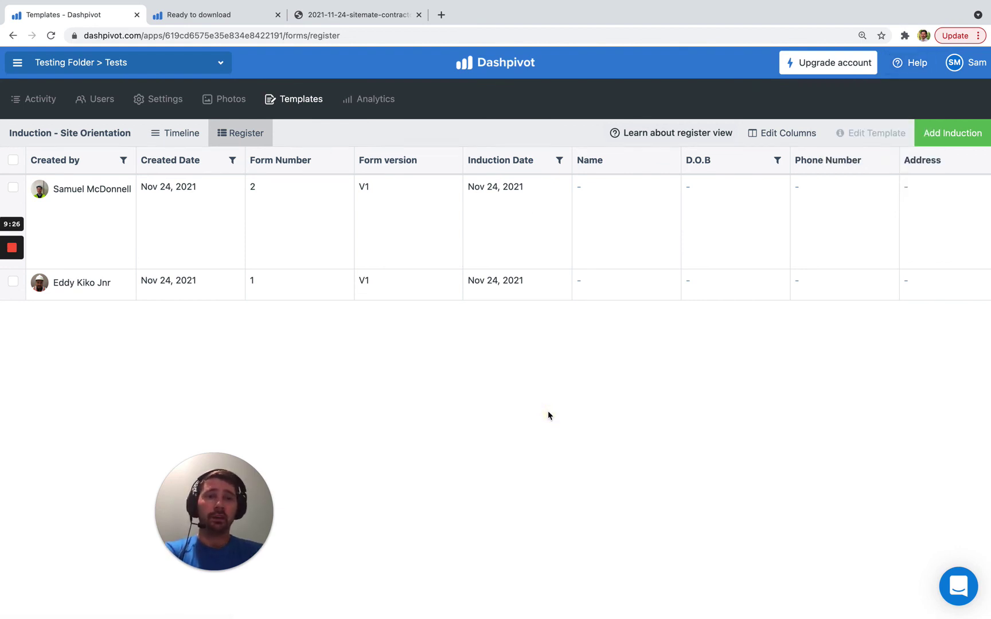